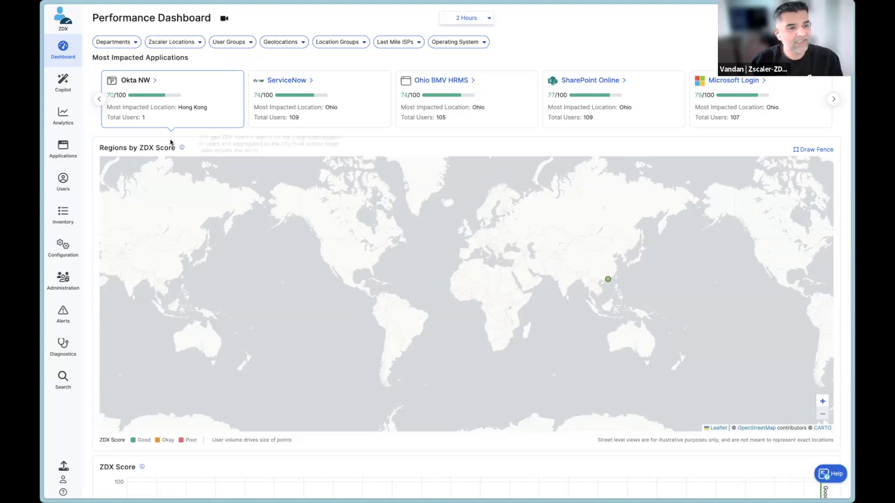
Open Zscaler Hosted Monitoring under Analytics > Reporting to list the SLA, Network, Apps and API probes.
mouse_move(68, 123)
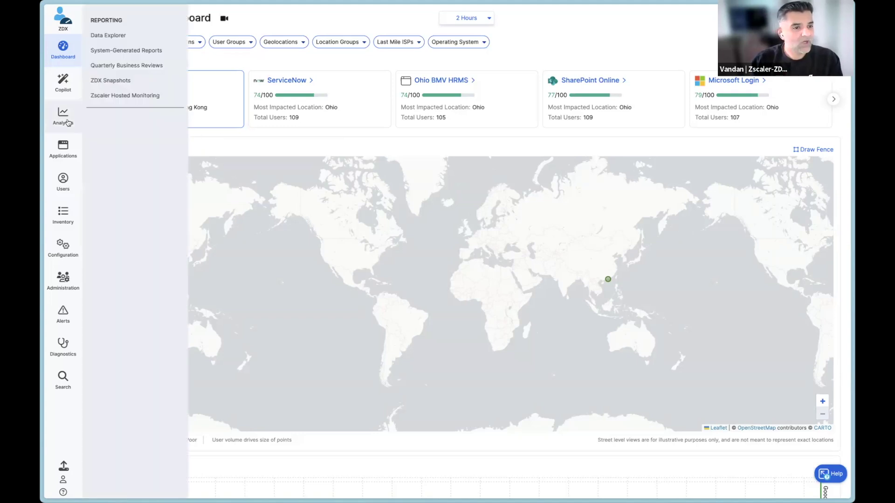
left_click(135, 96)
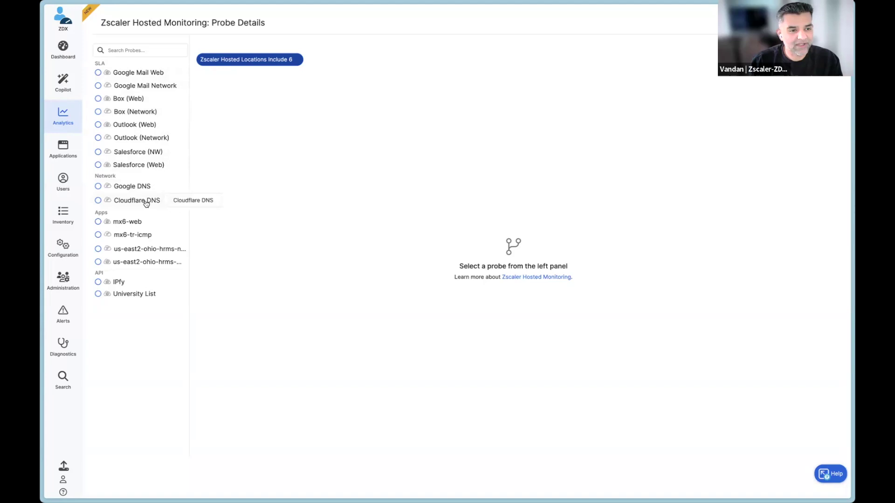
left_click(74, 270)
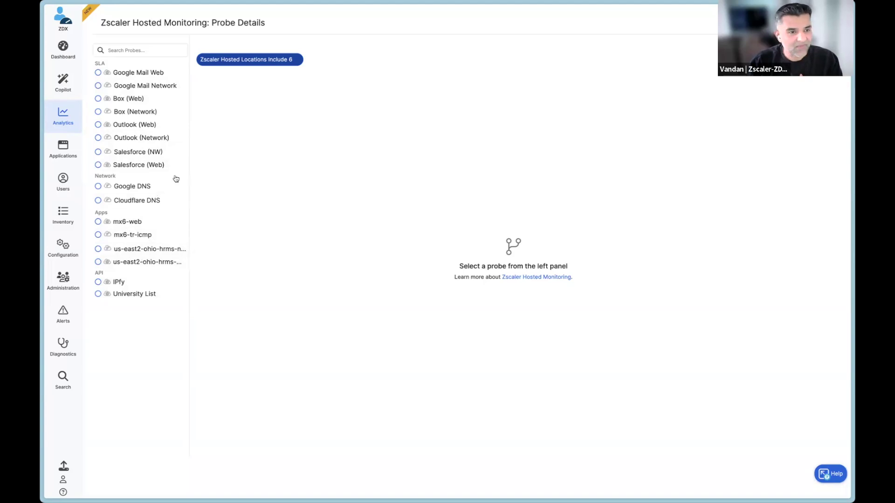
Show Google DNS probe latency and review the six included Zscaler hosted locations.
left_click(137, 188)
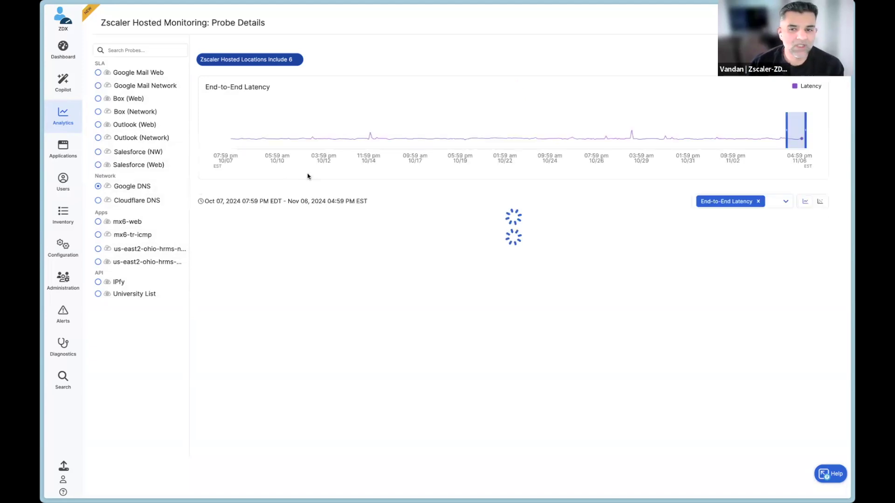
left_click(278, 62)
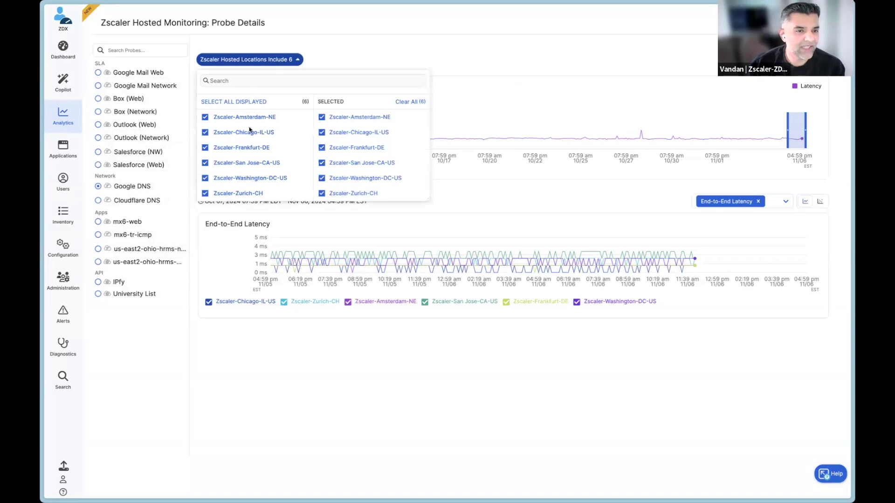
left_click(550, 54)
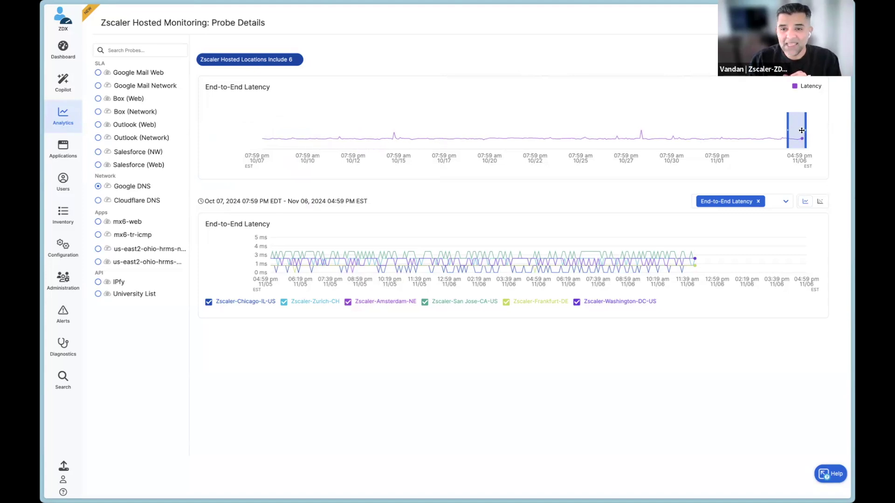
Move the detail window to 10/27–10/28 to reveal the 173 ms latency spike.
mouse_move(800, 129)
left_mouse_down()
mouse_move(422, 136)
mouse_move(521, 133)
left_mouse_up()
left_click_drag(627, 137, 638, 133)
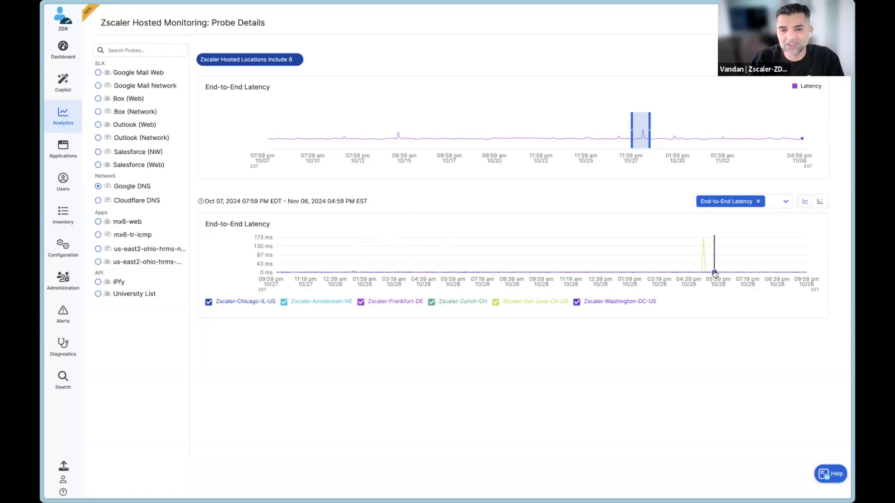
Inspect the 173 ms San Jose spike and switch the detailed chart to a scatter view.
left_click(703, 240)
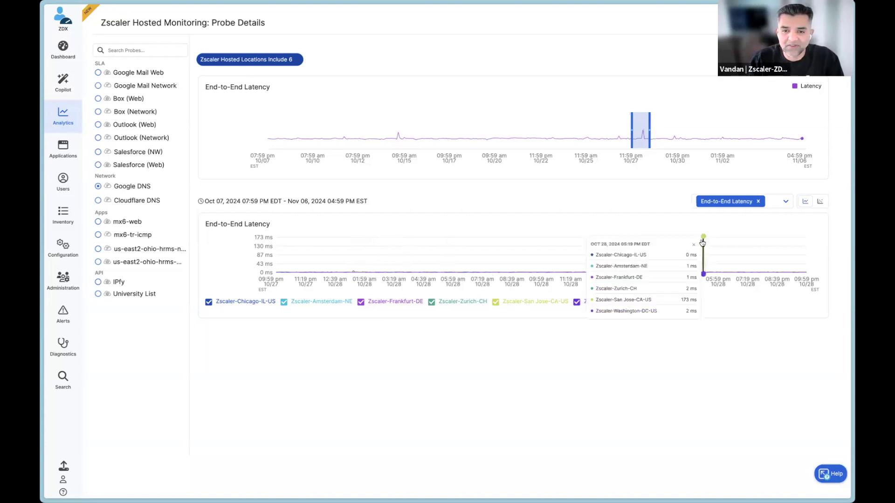
left_click(820, 203)
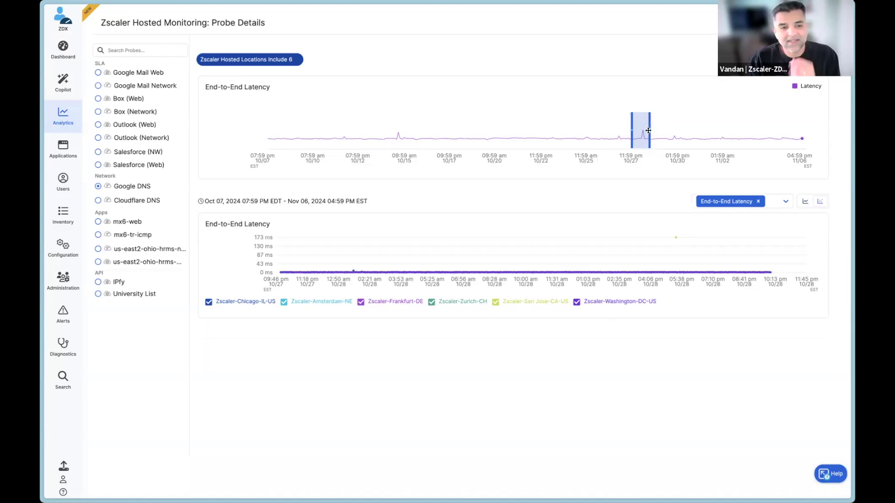
left_click(410, 274)
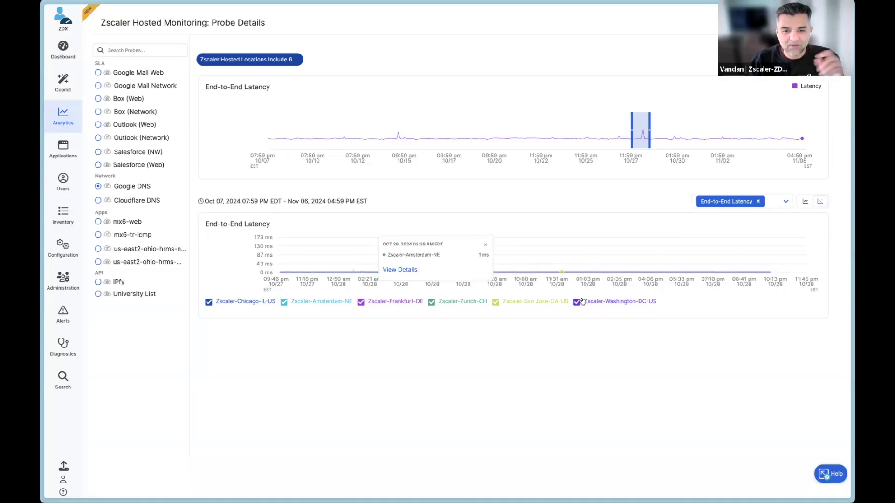
left_click(476, 222)
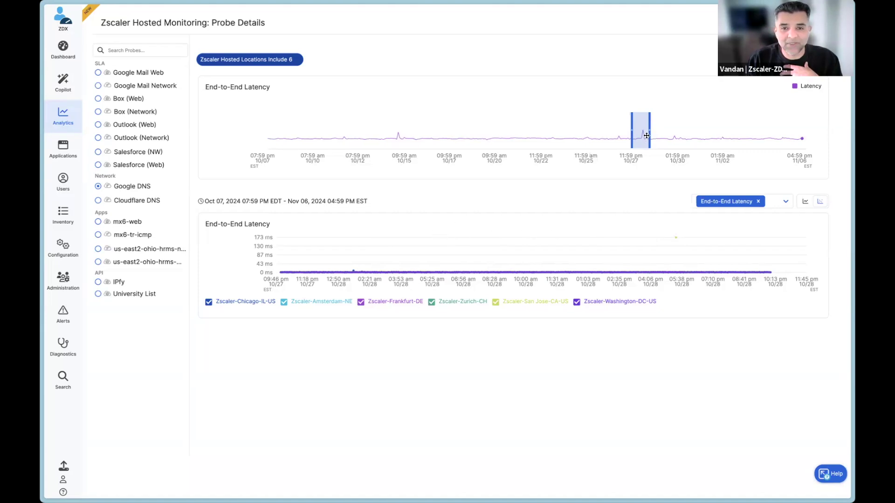
Shift the detail window to Nov 04–06 and pick out the 13 ms Chicago result.
left_click_drag(643, 136, 787, 137)
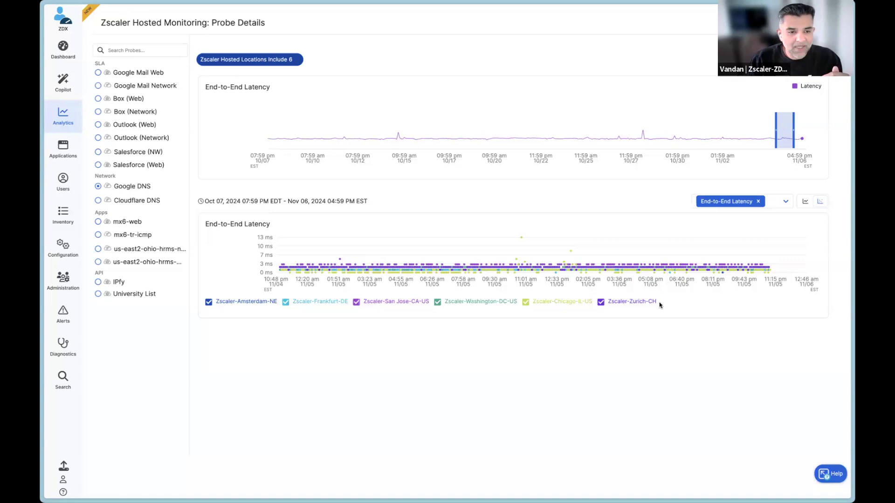
left_click(741, 270)
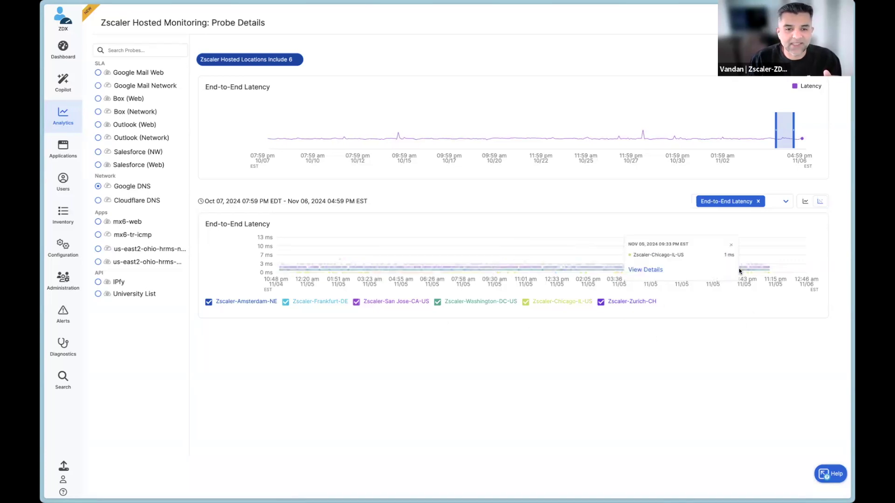
left_click(731, 246)
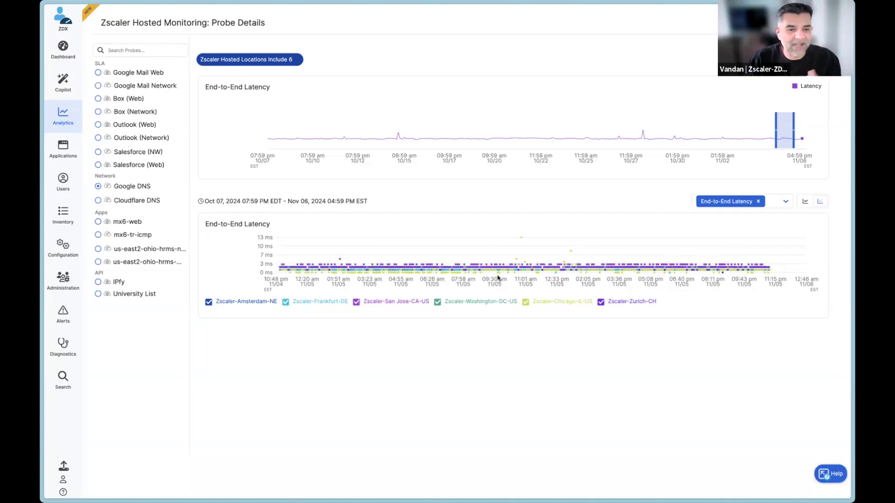
left_click(522, 238)
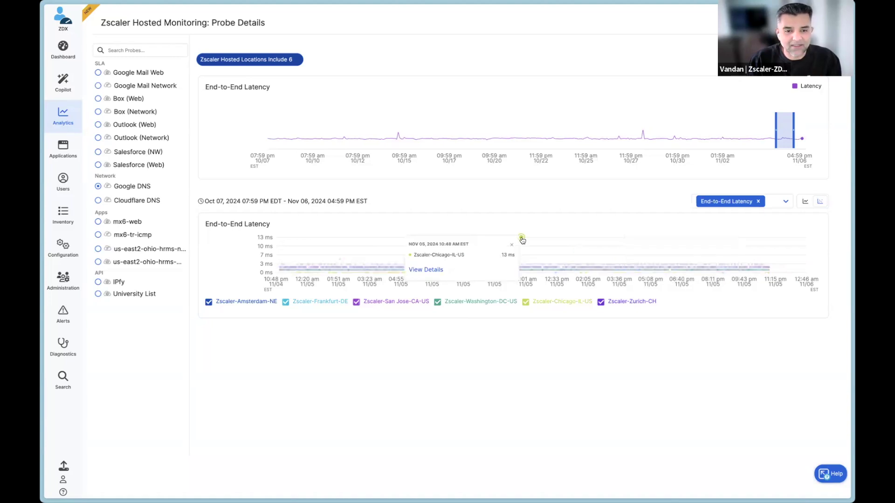
Open run details for the Chicago 10:48 AM result (13 ms, 18 ms jitter) and expand the cloud-path hops.
left_click(428, 271)
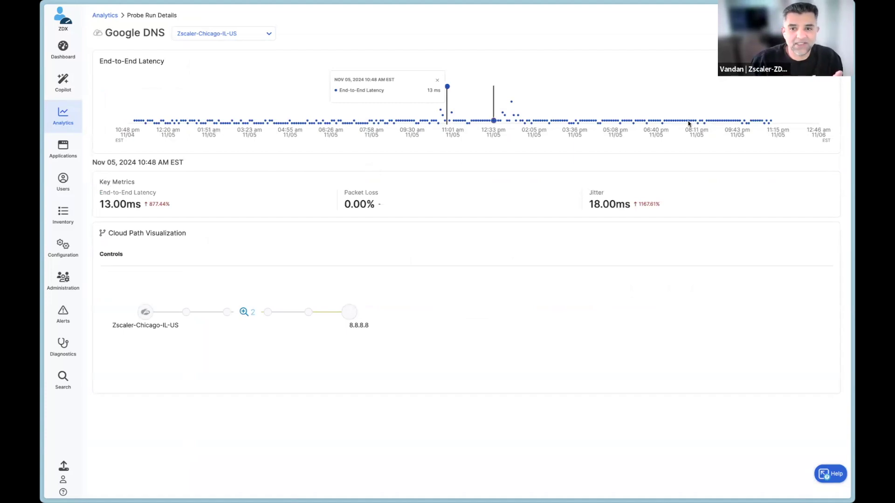
left_click(439, 82)
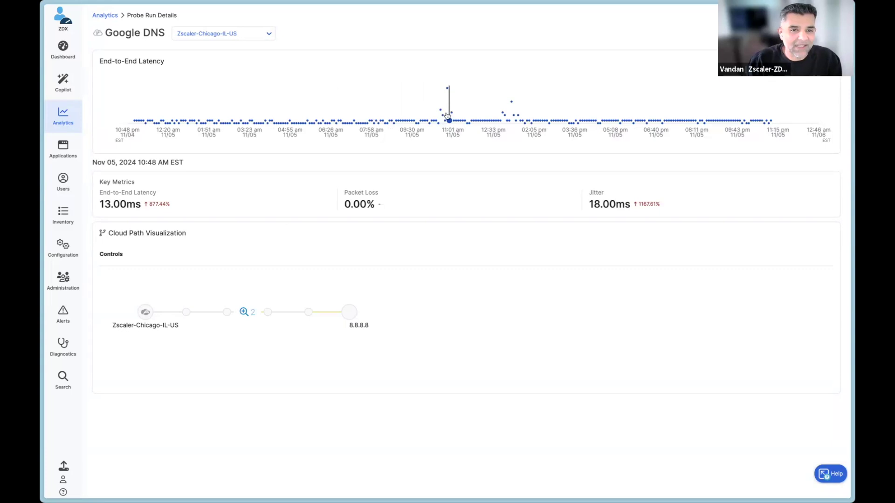
left_click(447, 88)
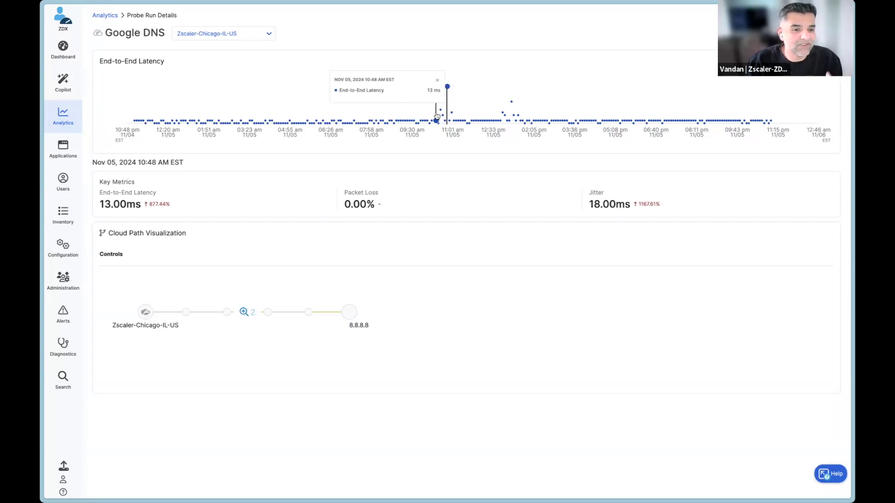
left_click(242, 313)
mouse_move(286, 313)
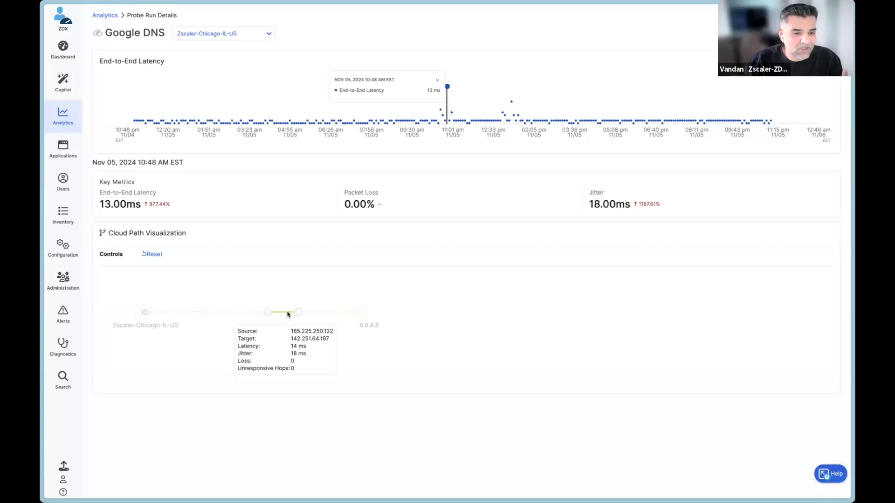
mouse_move(342, 315)
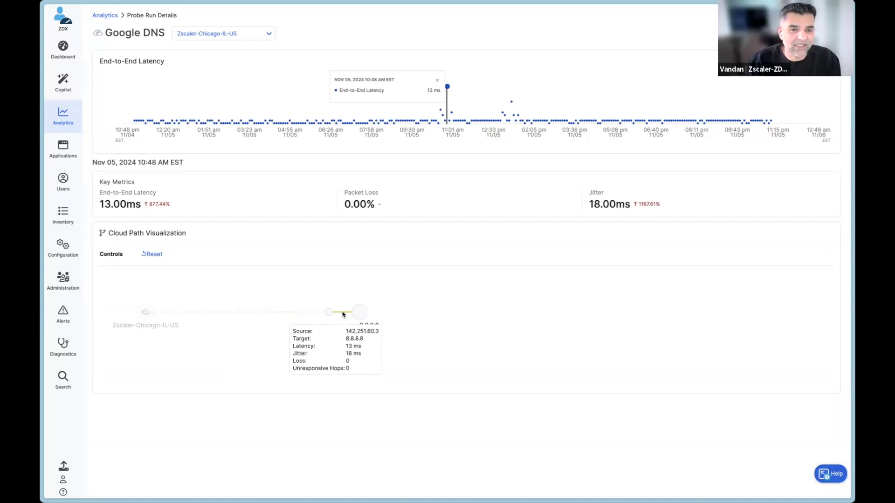
Review run details for Zscaler-Washington-DC-US and Zscaler-San Jose-CA-US, then return to the Analytics overview.
left_click(224, 33)
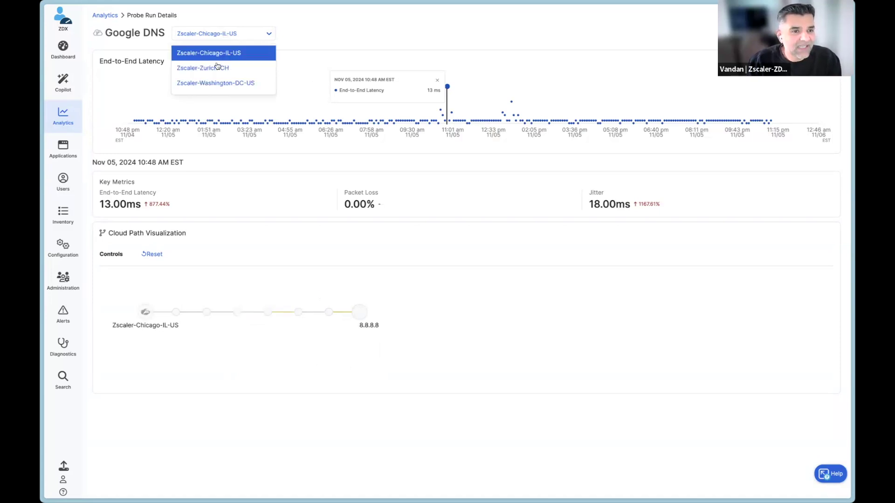
left_click(221, 83)
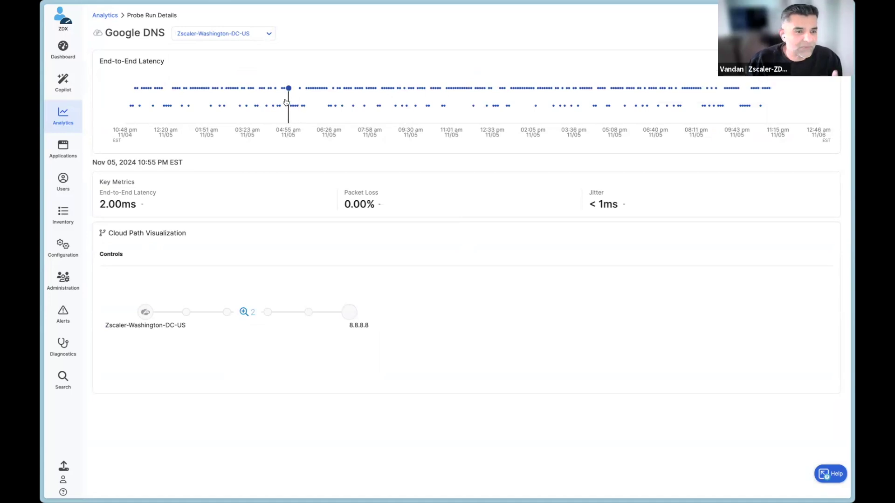
left_click(237, 37)
scroll(230, 59, "down", 1)
left_click(231, 64)
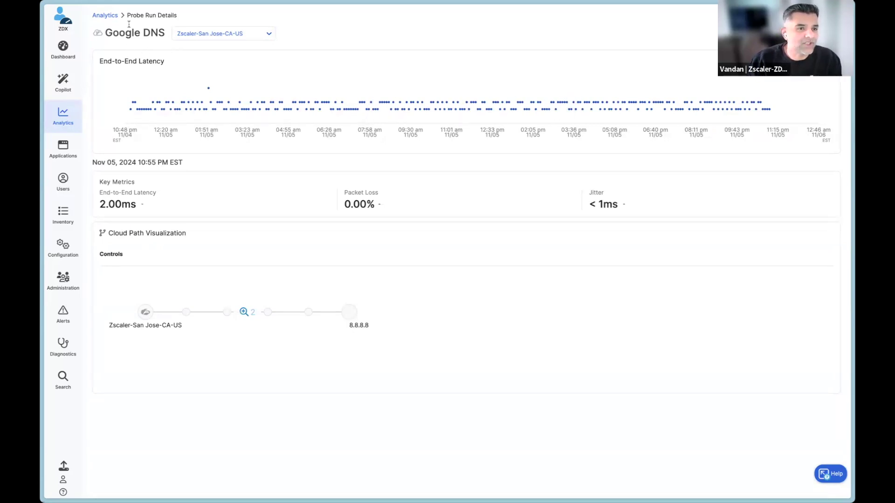
left_click(105, 15)
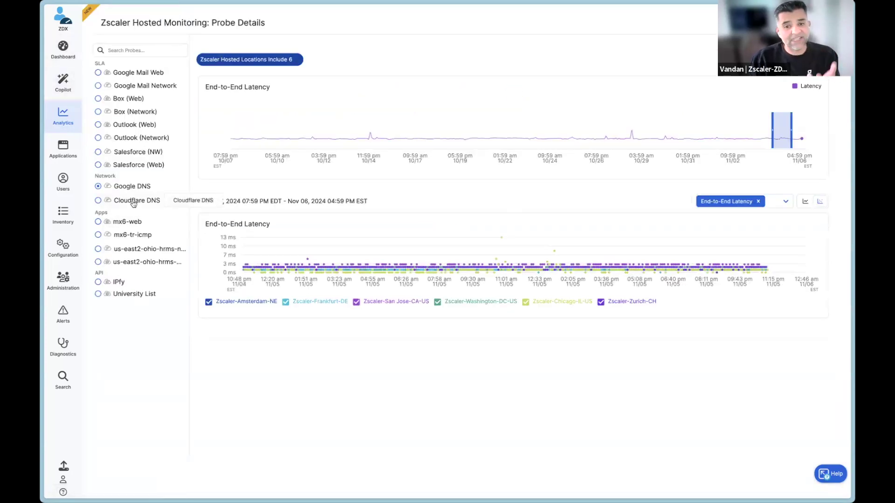
Chart Cloudflare DNS latency across the six locations and inspect one scattered data point.
left_click(133, 204)
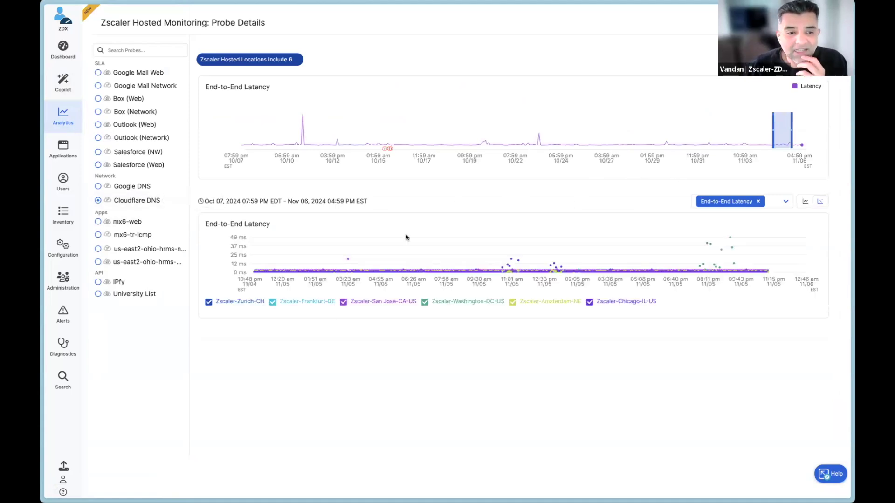
left_click(502, 273)
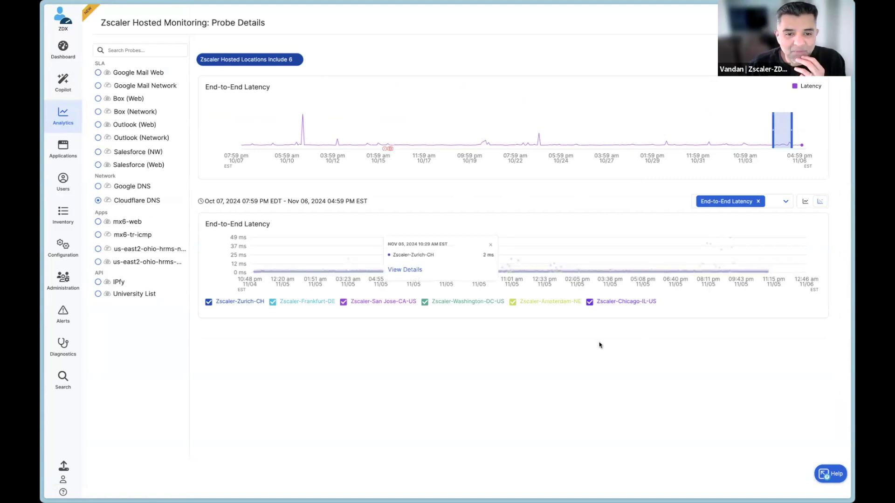
left_click(513, 260)
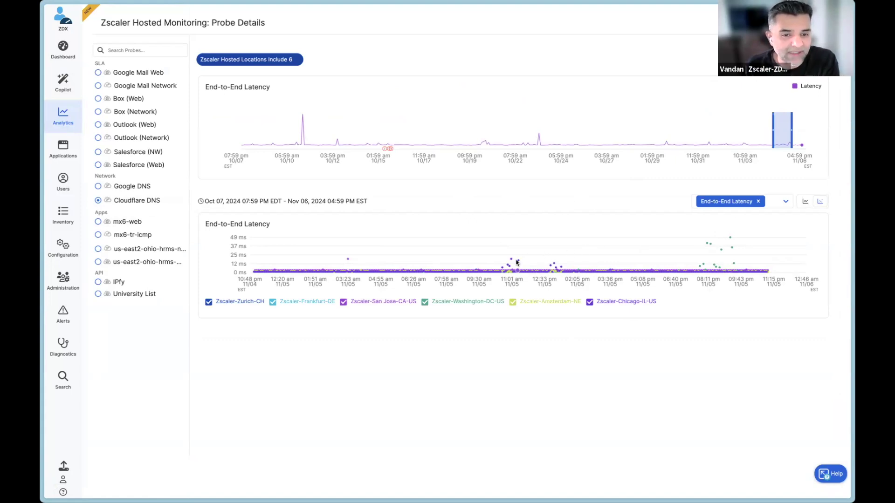
mouse_move(511, 261)
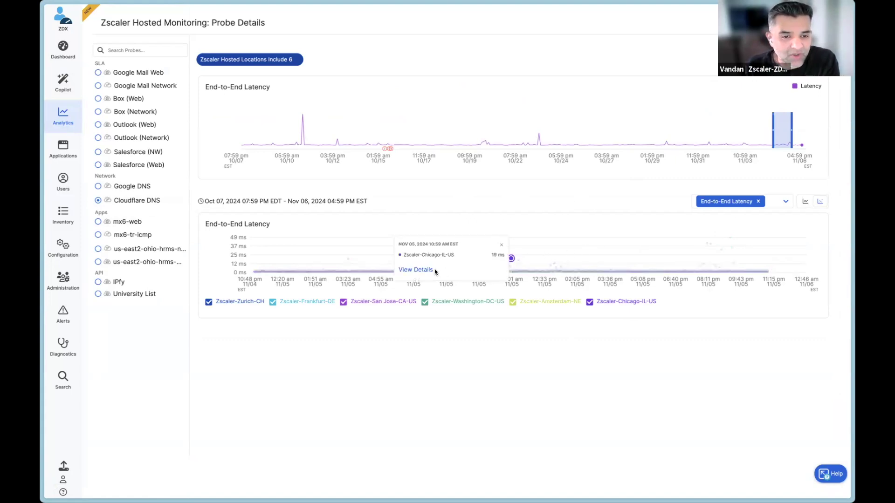
left_click(414, 270)
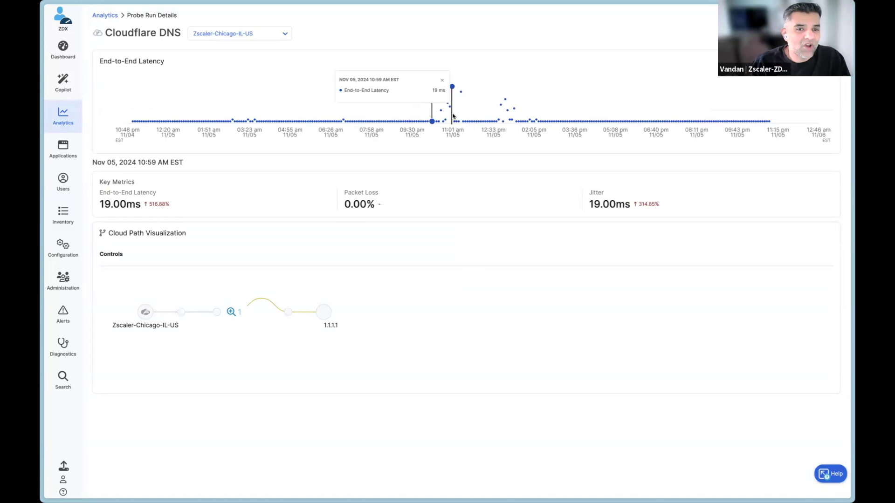
left_click(441, 82)
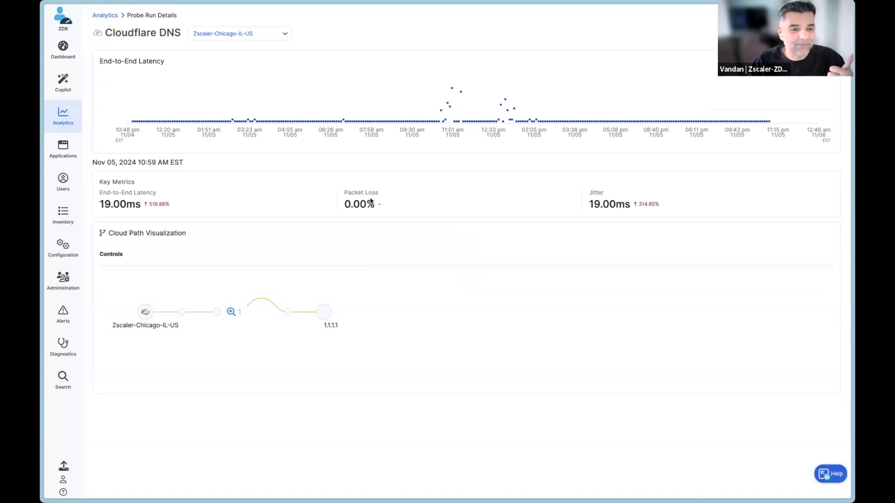
left_click(233, 310)
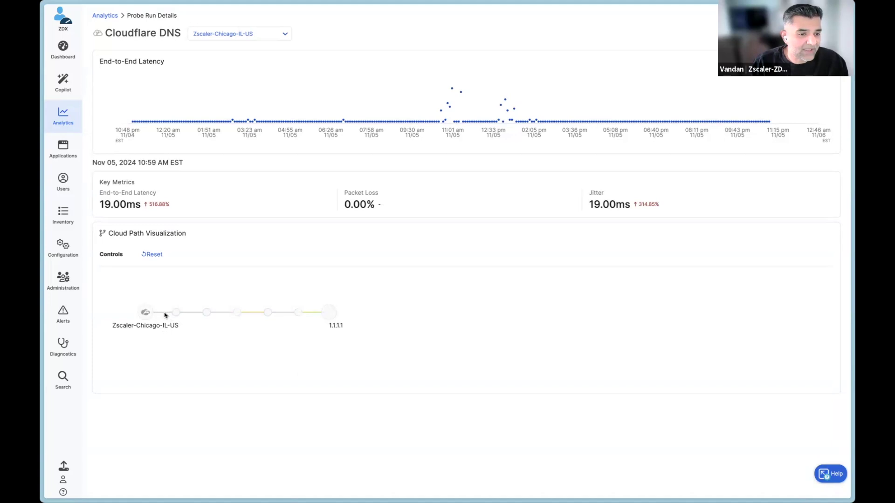
mouse_move(150, 315)
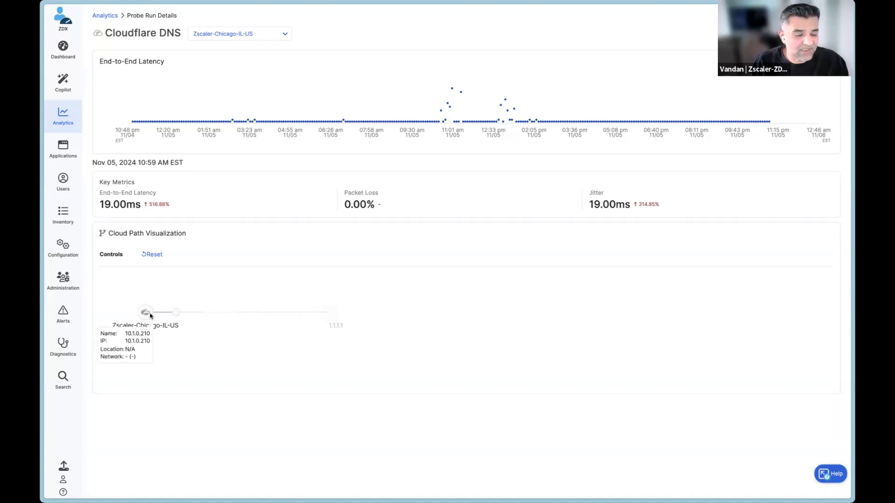
mouse_move(311, 314)
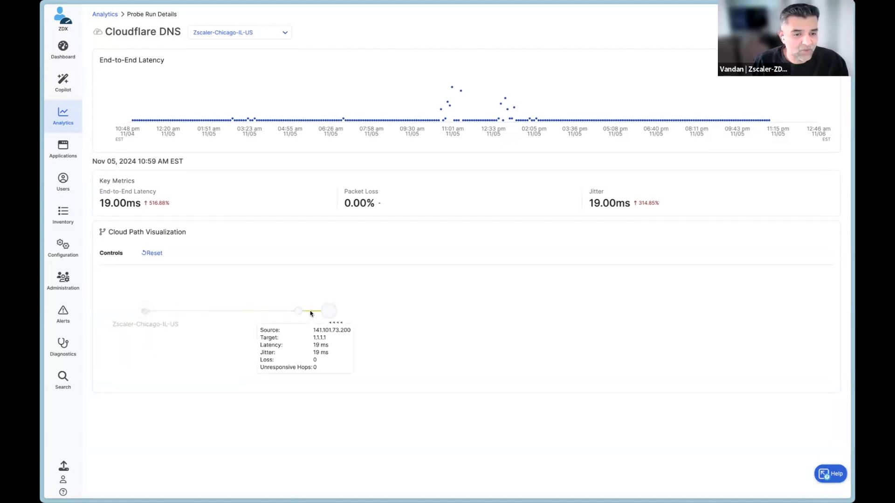
scroll(309, 311, "down", 1)
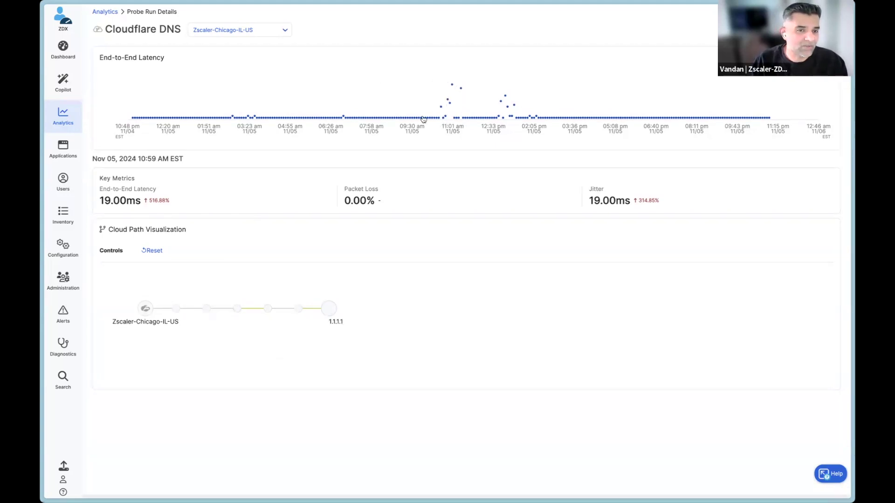
Return to Probe Details and select the Salesforce (Web) probe to see availability and page fetch times.
left_click(104, 11)
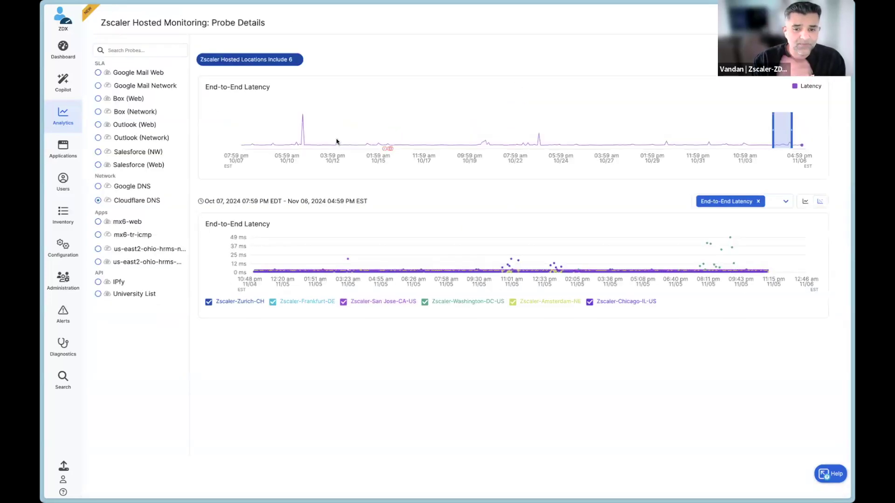
left_click(140, 166)
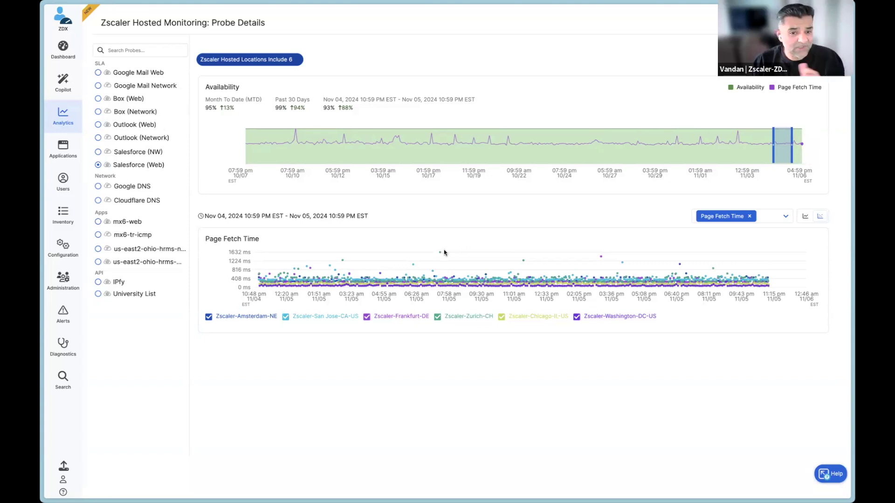
Add a DNS time chart below the Salesforce (Web) Page Fetch Time chart.
left_click(820, 217)
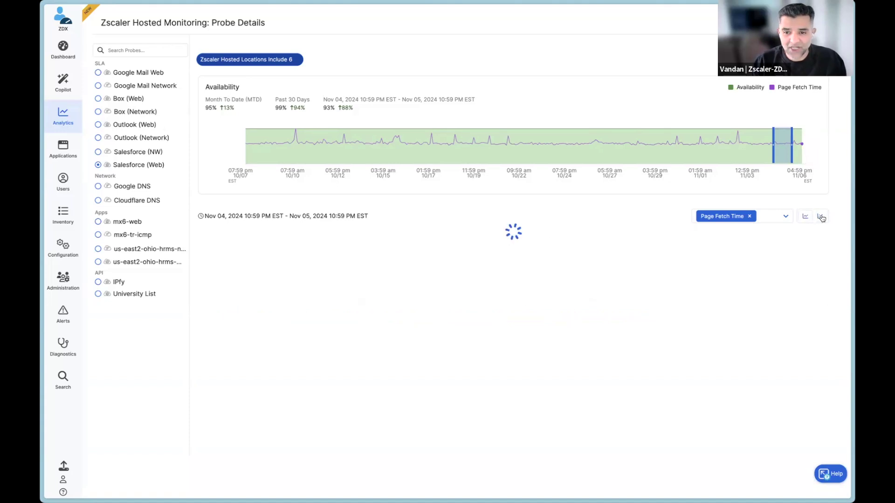
left_click(785, 216)
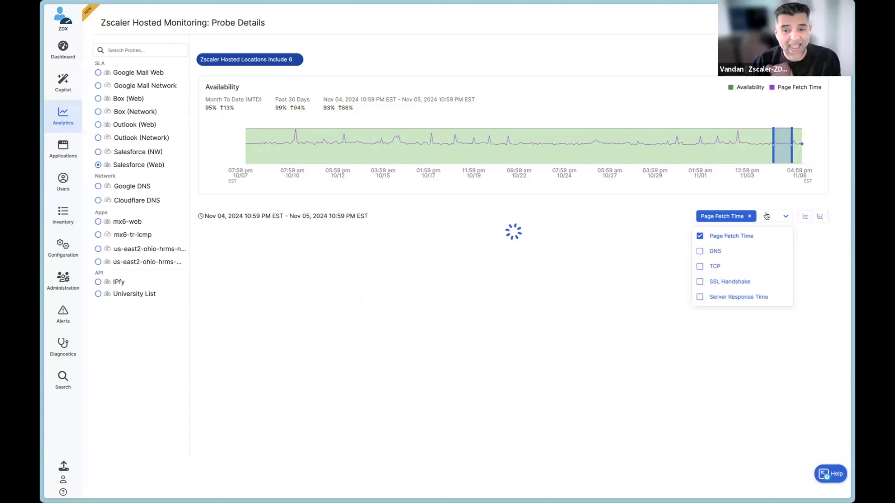
left_click(712, 252)
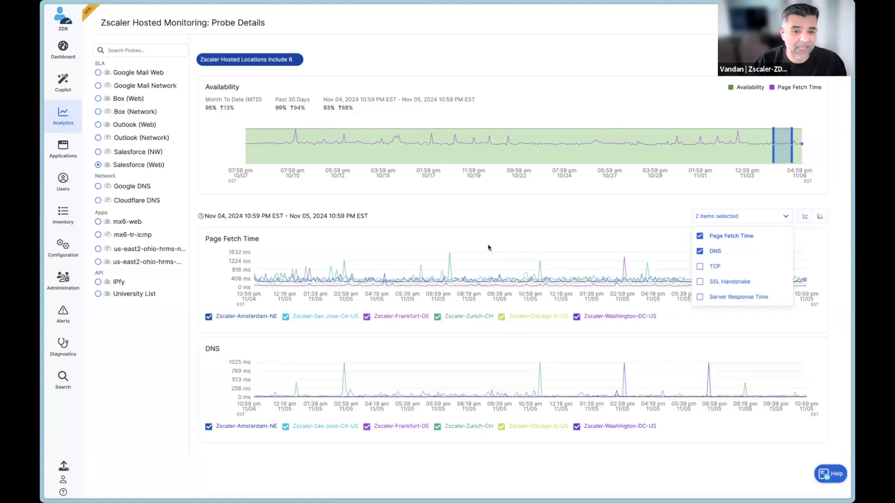
left_click(488, 218)
Return to scatter points and pin the Washington-DC 7 ms DNS and Frankfurt 282 ms page fetch results.
left_click(821, 218)
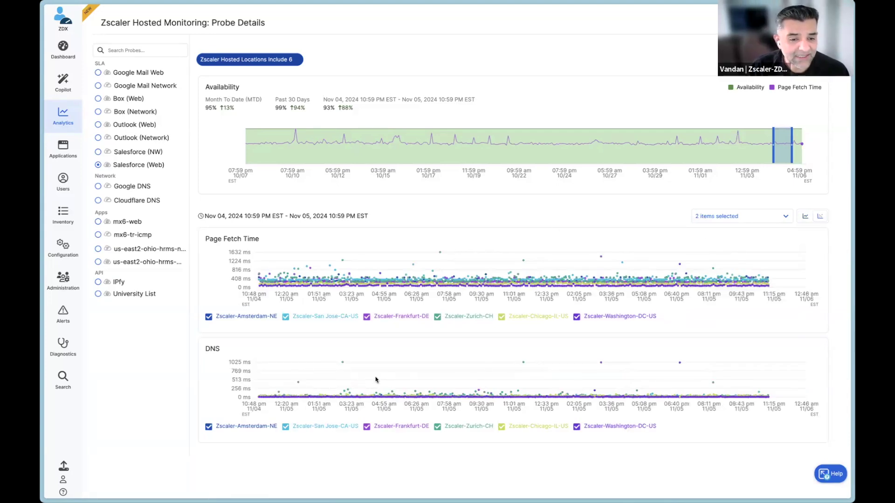
left_click(381, 397)
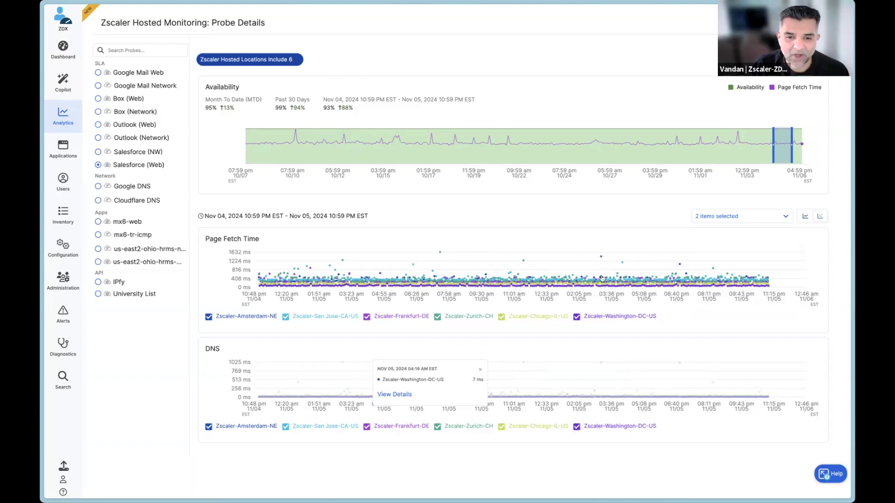
left_click(601, 257)
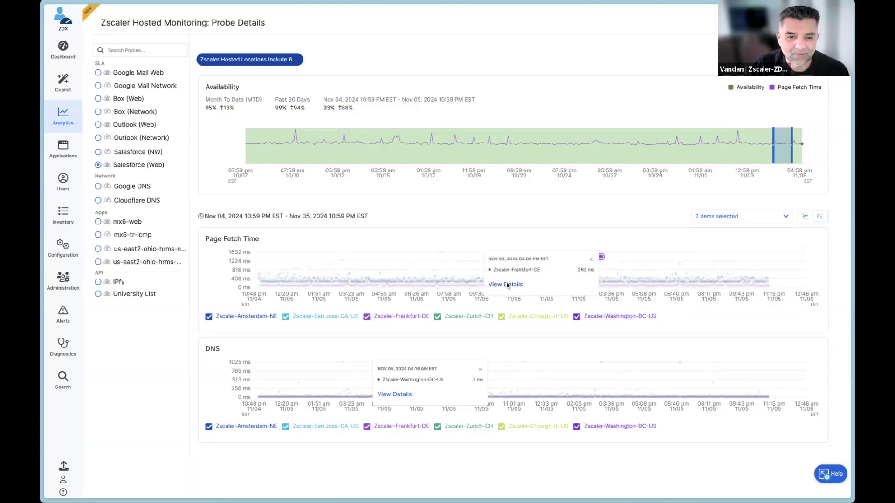
Open the Frankfurt 03:01 PM run details and inspect the two redirect timing bars.
left_click(508, 286)
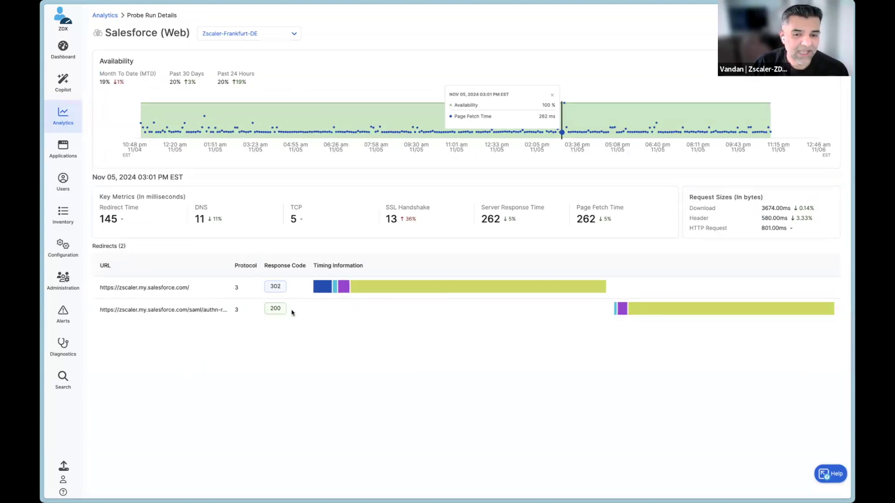
mouse_move(721, 316)
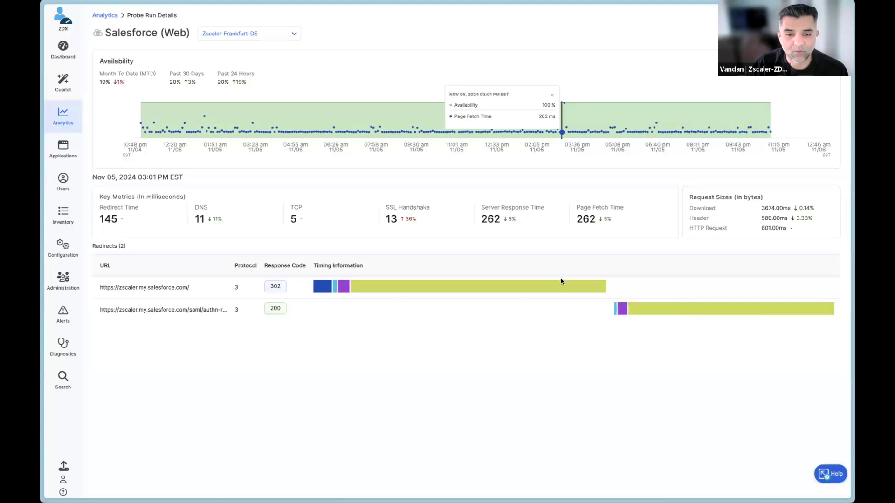
mouse_move(530, 288)
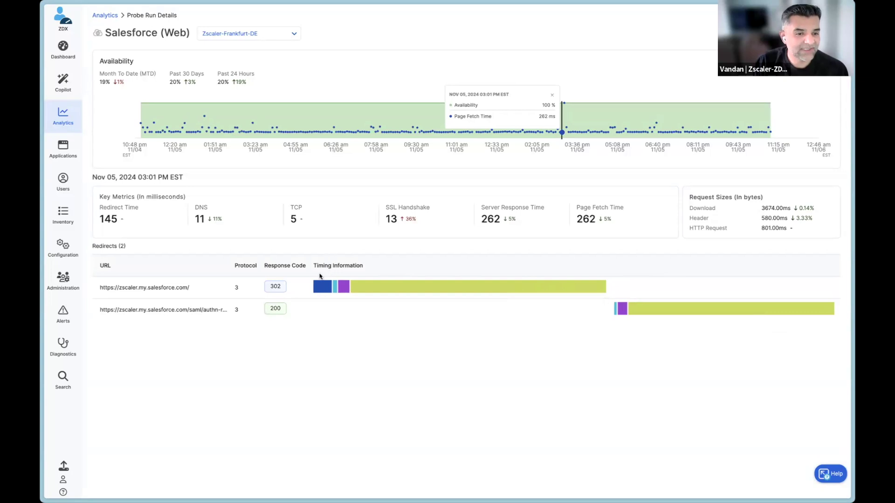
mouse_move(321, 286)
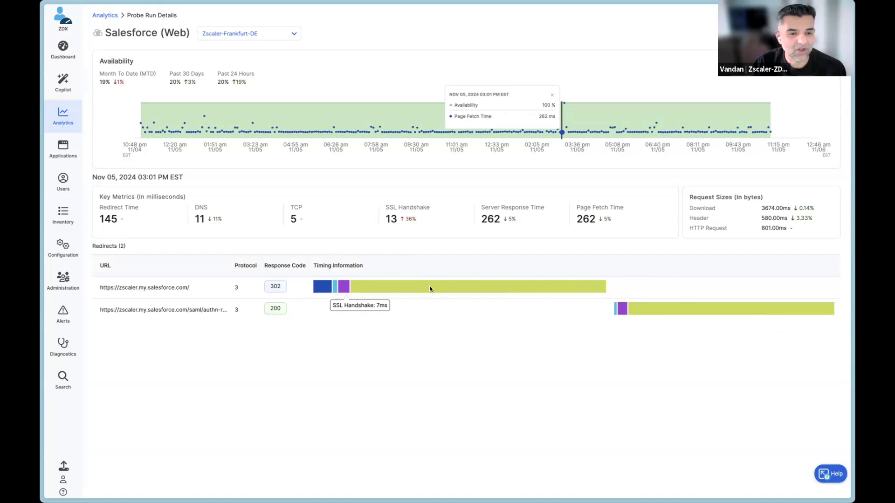
mouse_move(440, 289)
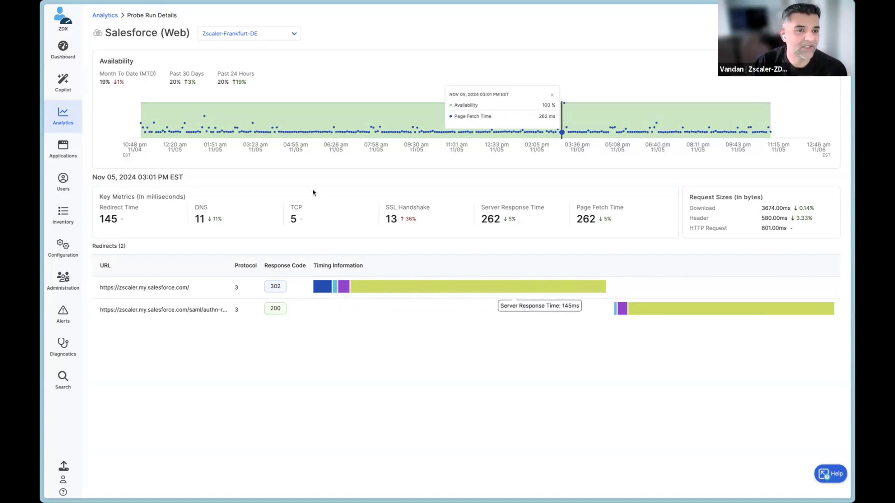
Switch the run details to Zscaler-San Jose-CA-US and load the 04:06 PM run.
left_click(258, 35)
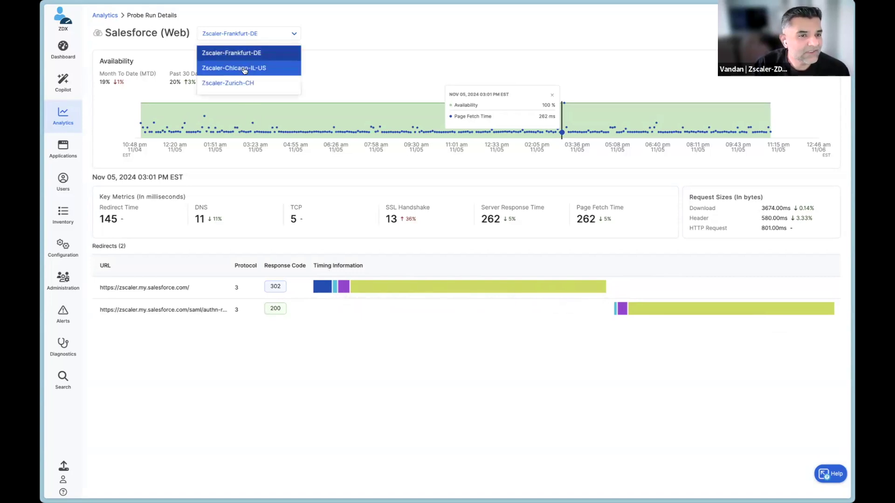
scroll(244, 77, "down", 2)
scroll(244, 78, "down", 1)
left_click(240, 82)
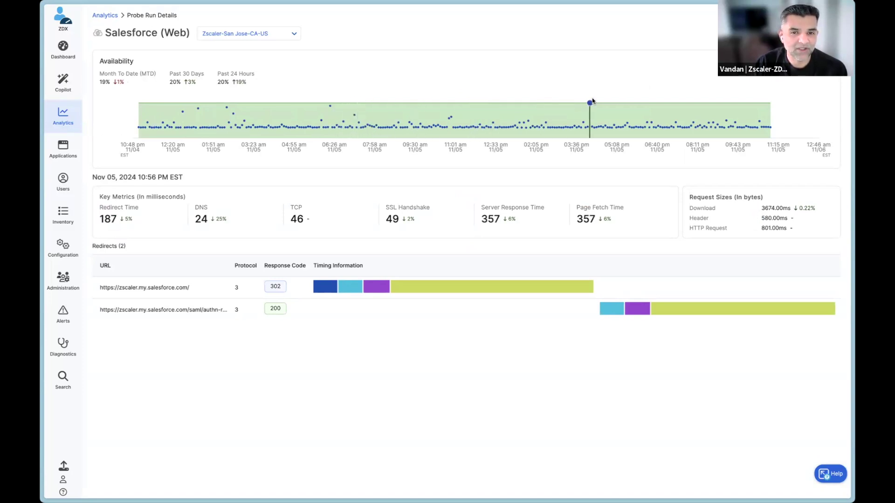
left_click(590, 106)
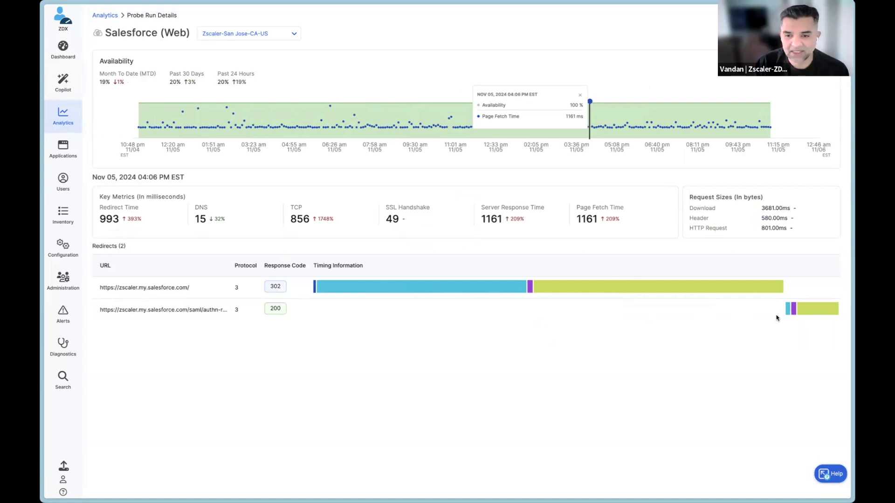
mouse_move(794, 315)
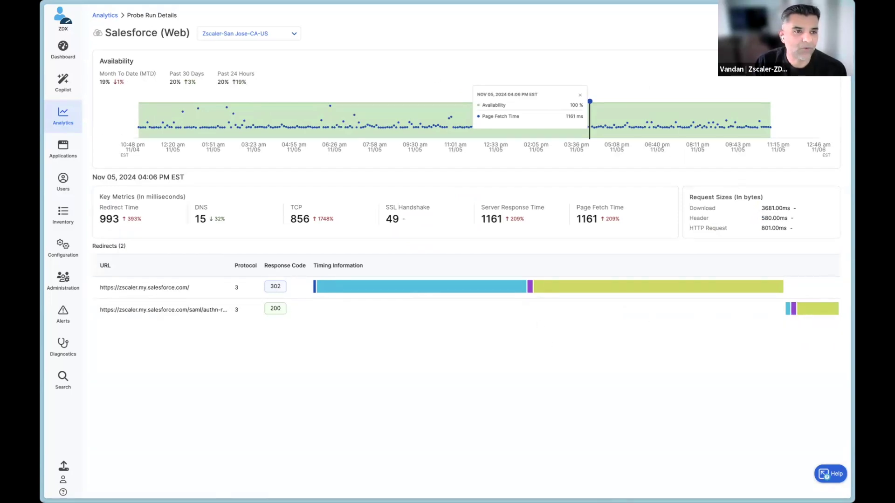
Show the SLA collection's probes under Configuration's Zscaler Hosted Probes.
left_click(70, 250)
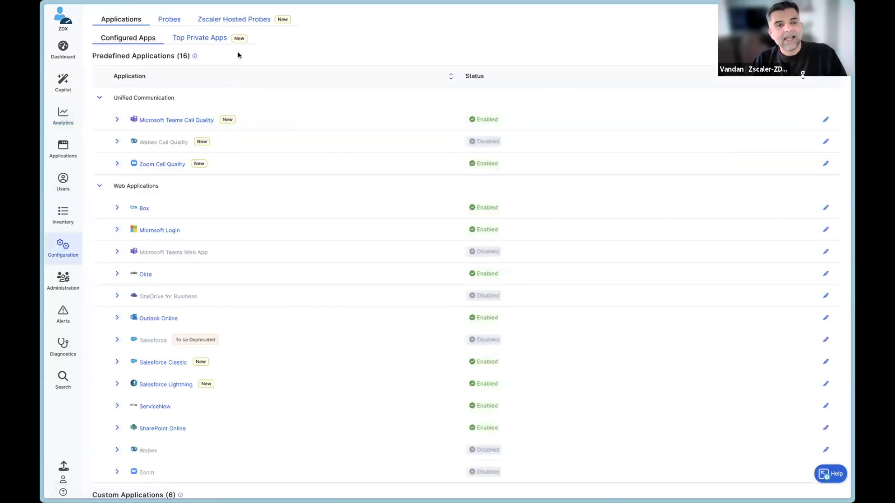
left_click(241, 17)
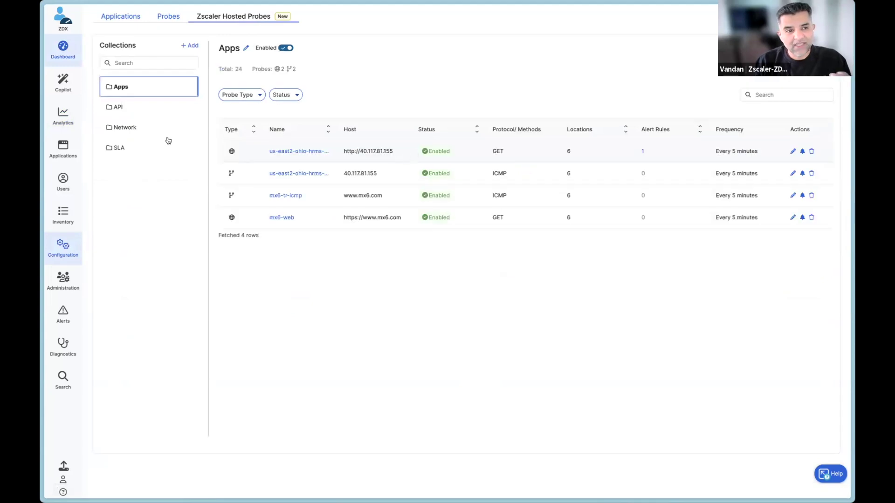
left_click(139, 150)
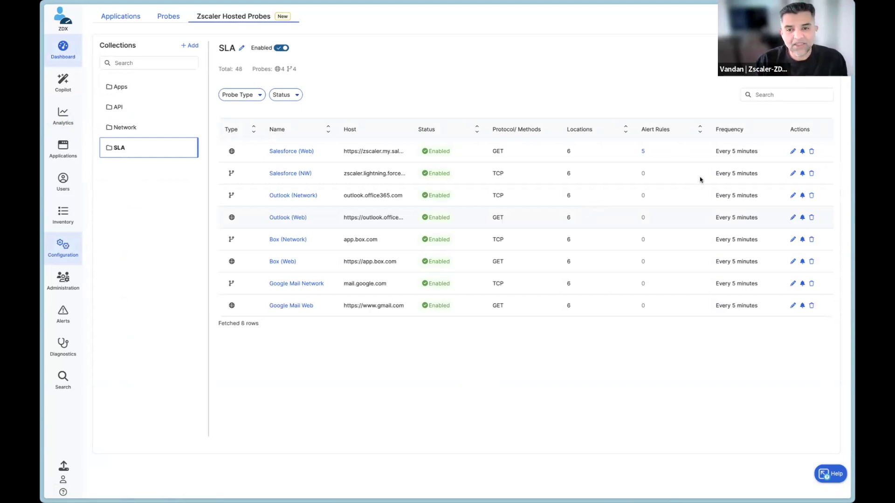
left_click(802, 152)
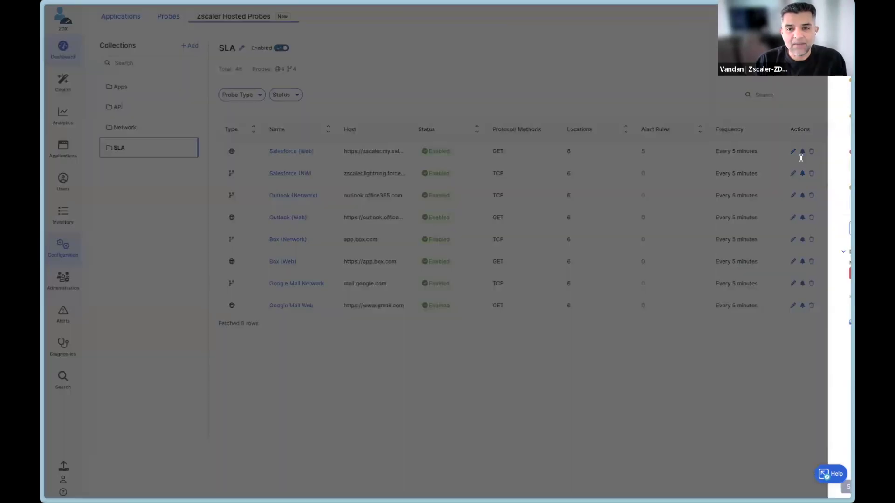